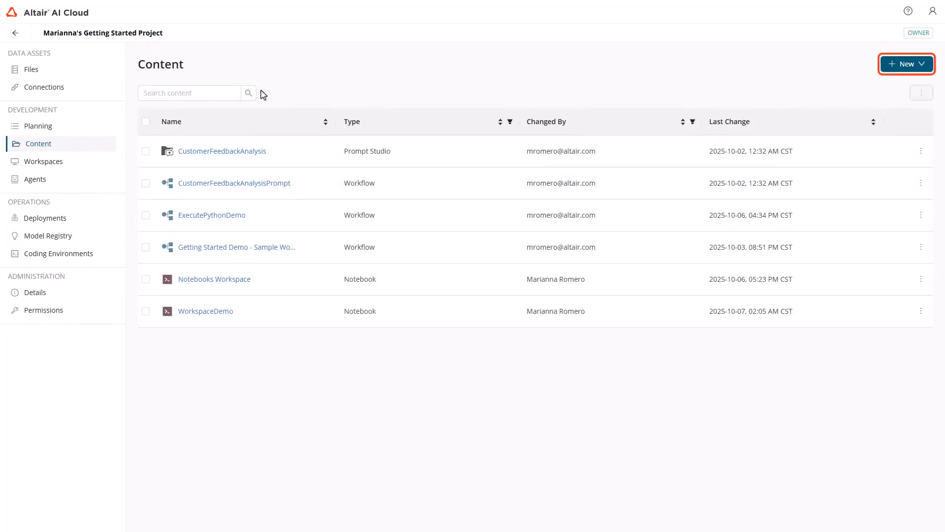
Start a new Auto AI analysis in the project using the Sonar dataset
left_click(893, 67)
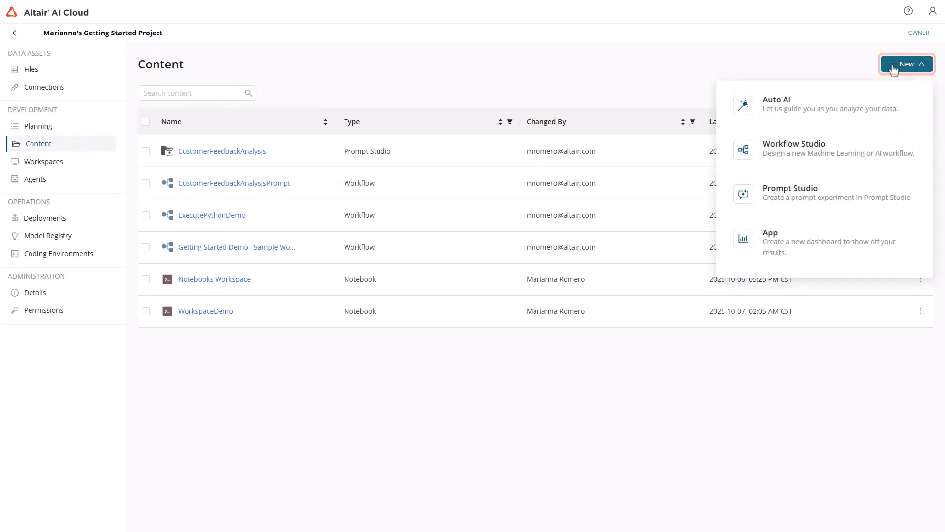
left_click(901, 112)
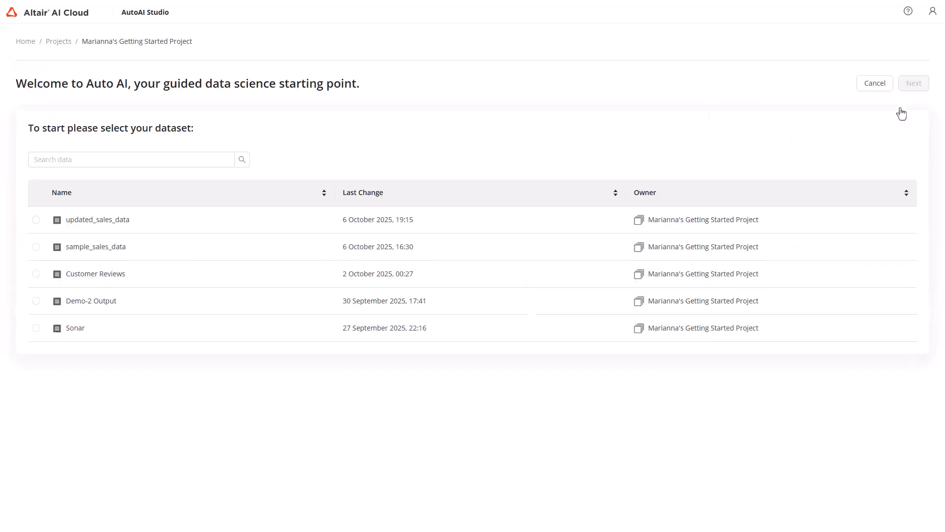
left_click(36, 328)
left_click(36, 328)
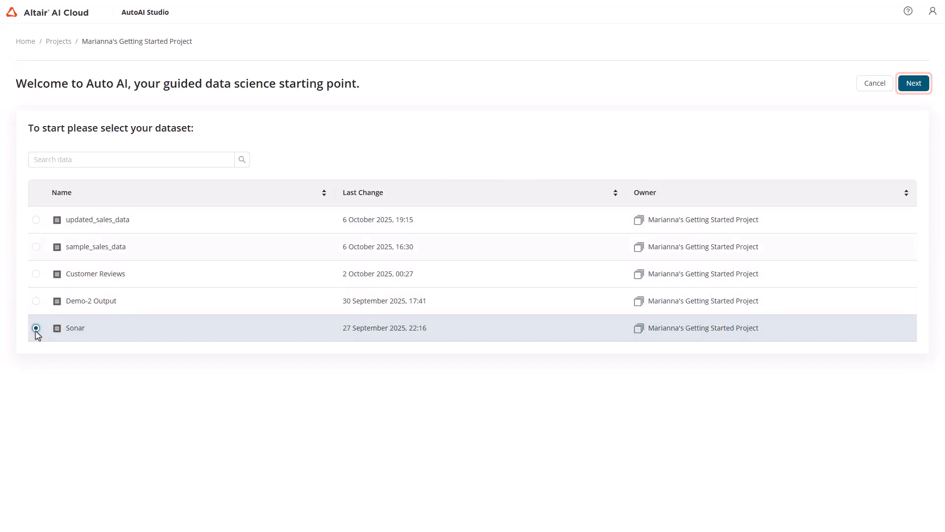
left_click(914, 83)
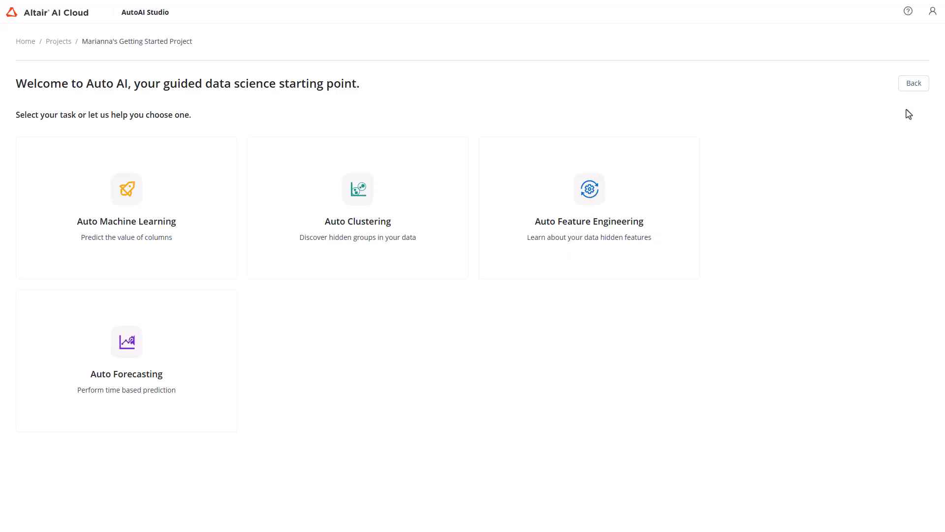
Choose the Auto Machine Learning task and start an analysis named SonarAutoMLDemo with the default CPU and memory
mouse_move(232, 162)
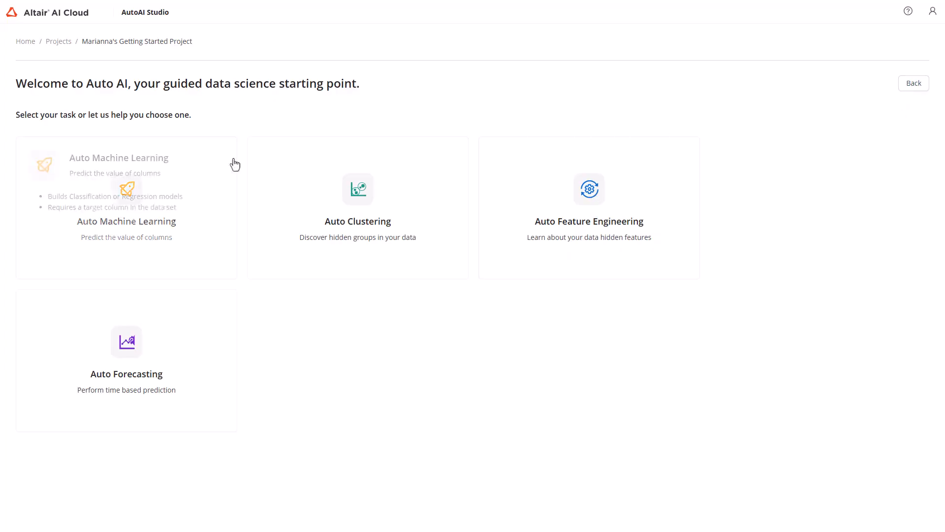
left_click(203, 167)
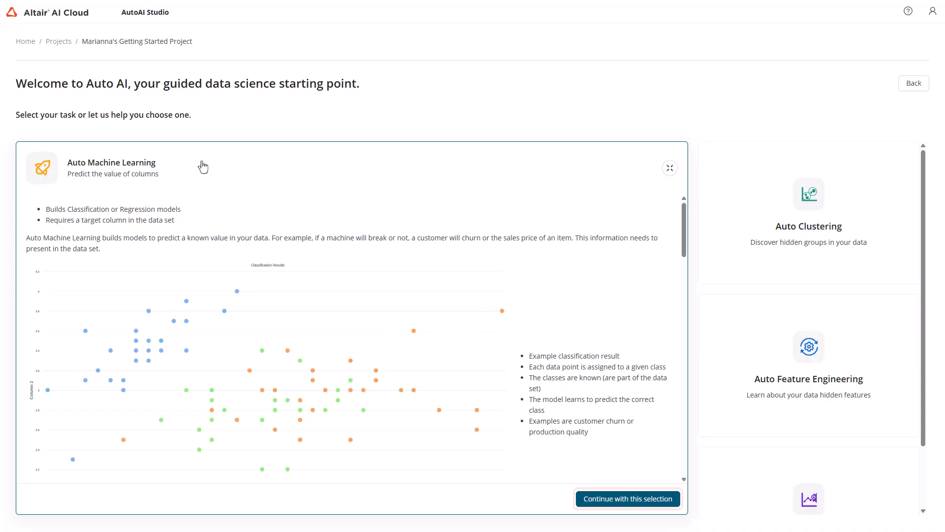
left_click(598, 502)
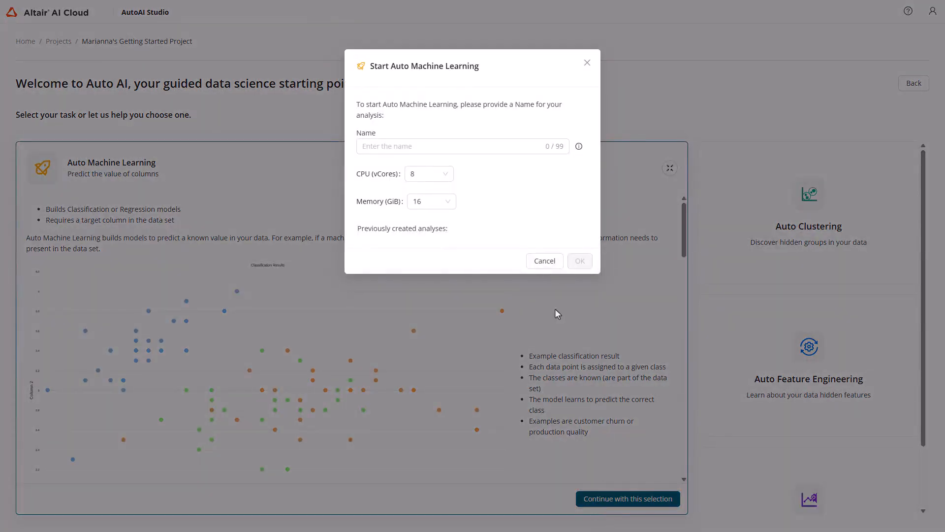
left_click(517, 148)
type("SonarAutoML")
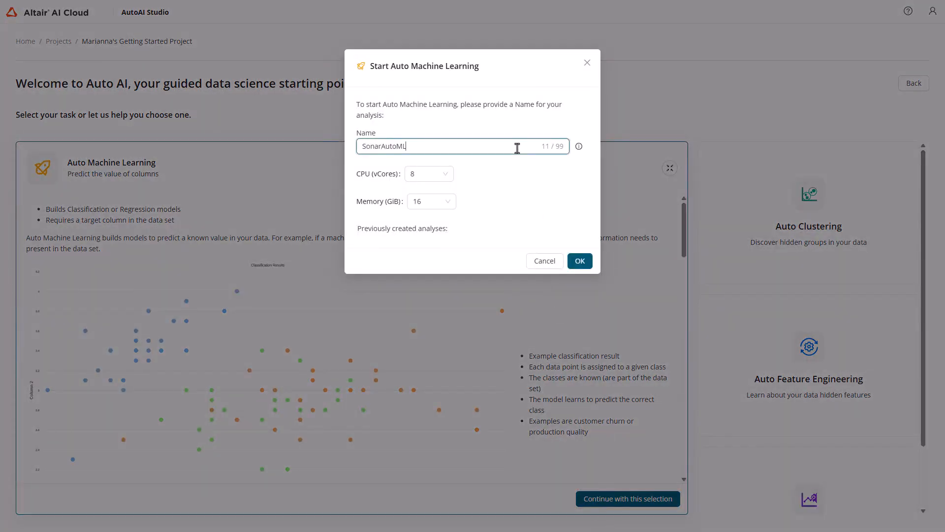
type("Demo")
left_click(579, 261)
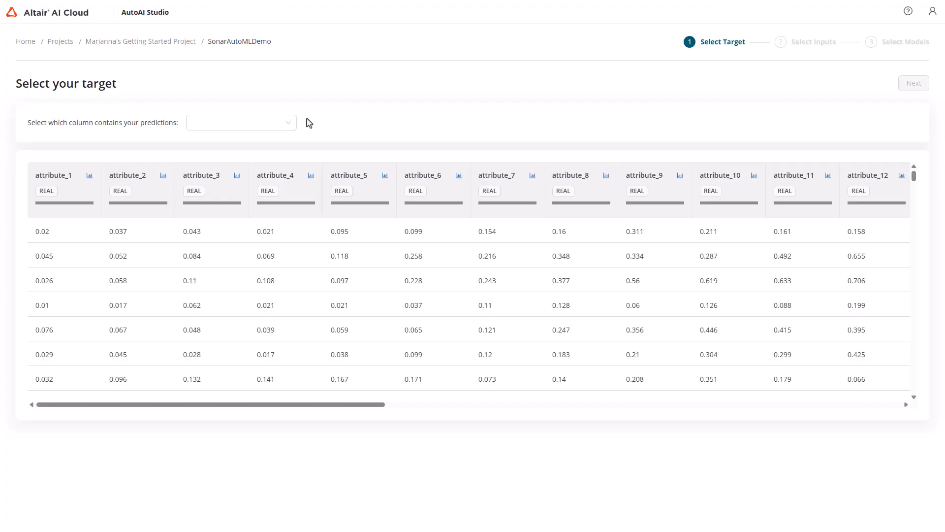
Set the class column as the prediction target and proceed to input column selection
left_click(266, 123)
scroll(274, 215, "down", 12)
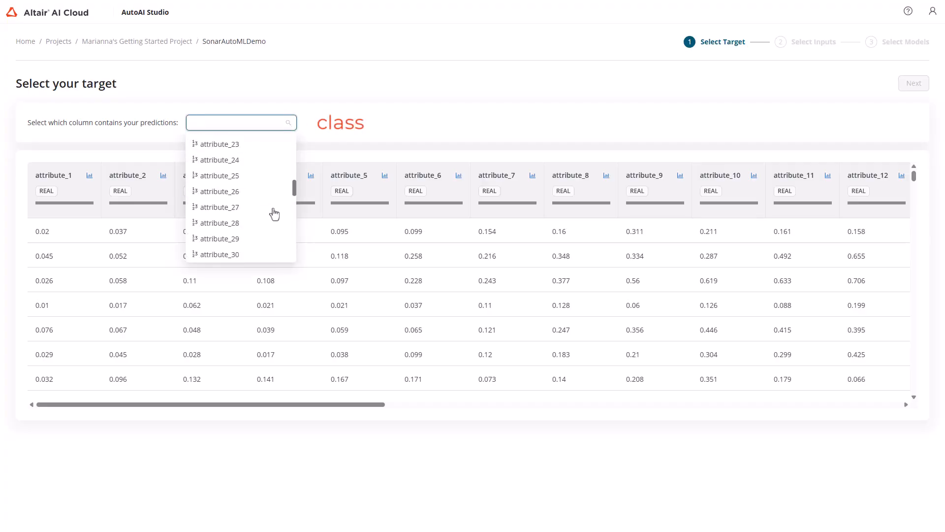
scroll(273, 220, "down", 4)
left_click(249, 257)
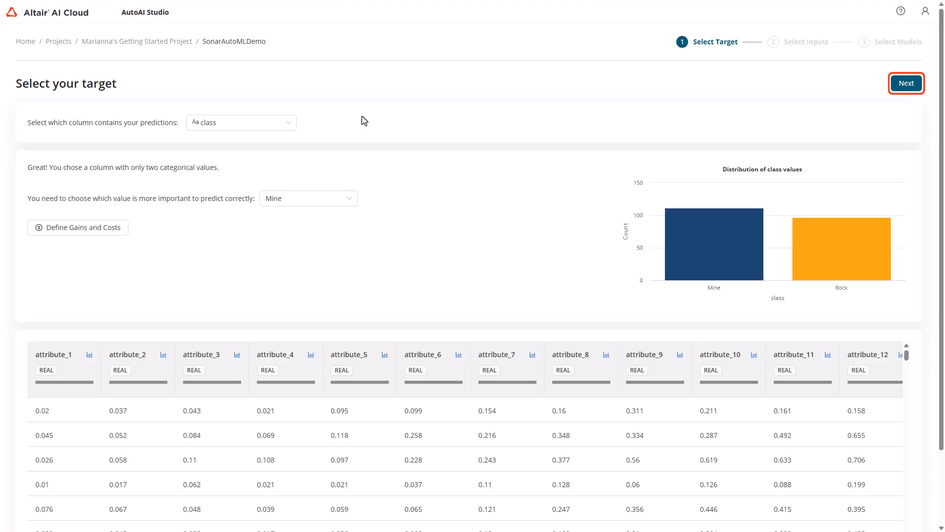
left_click(905, 85)
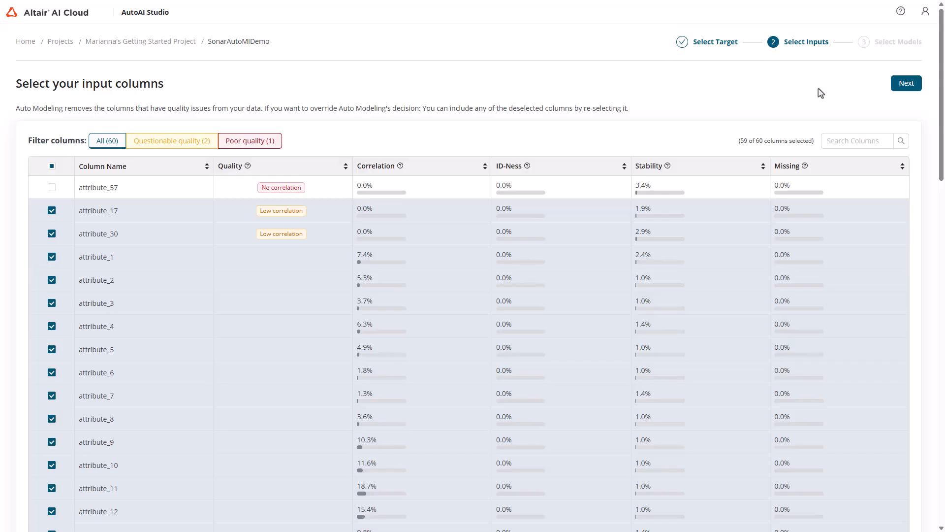
Examine the questionable-quality and poor-quality input columns, and return to the list of all columns
mouse_move(249, 169)
left_click(171, 147)
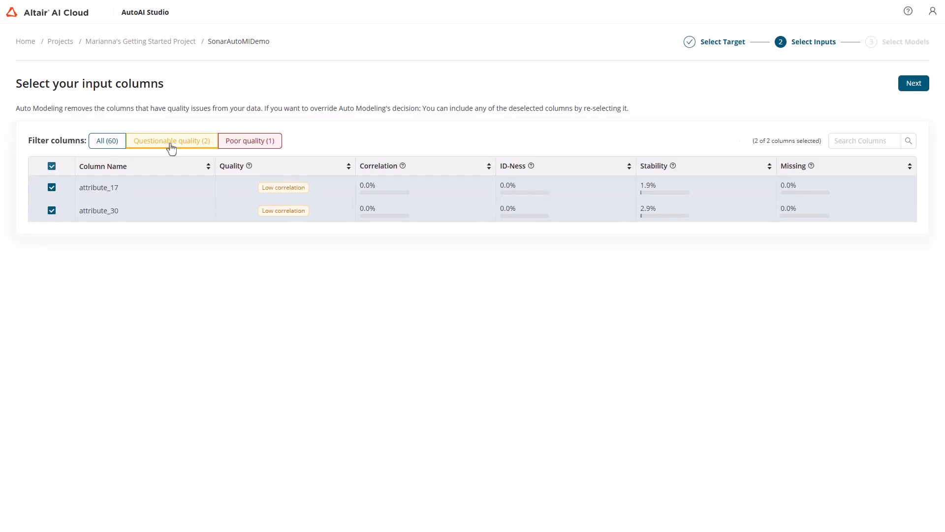
left_click(238, 147)
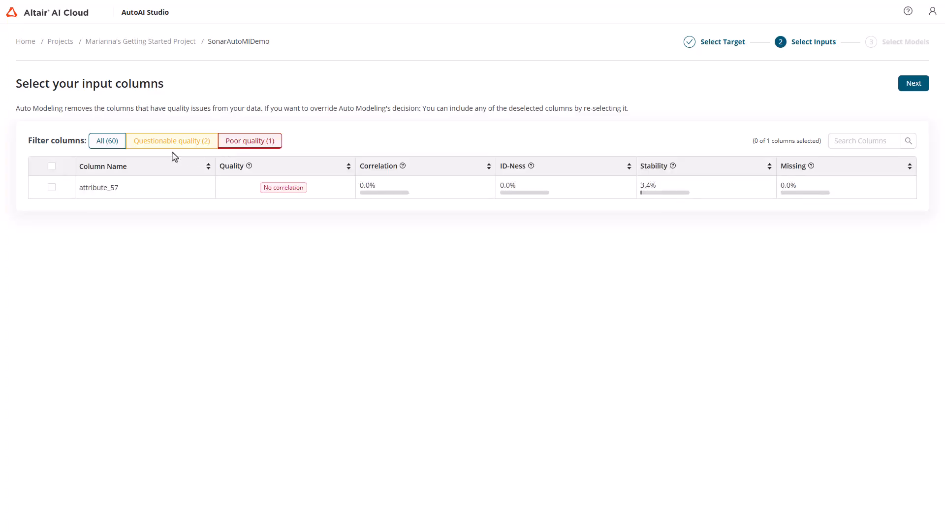
left_click(112, 144)
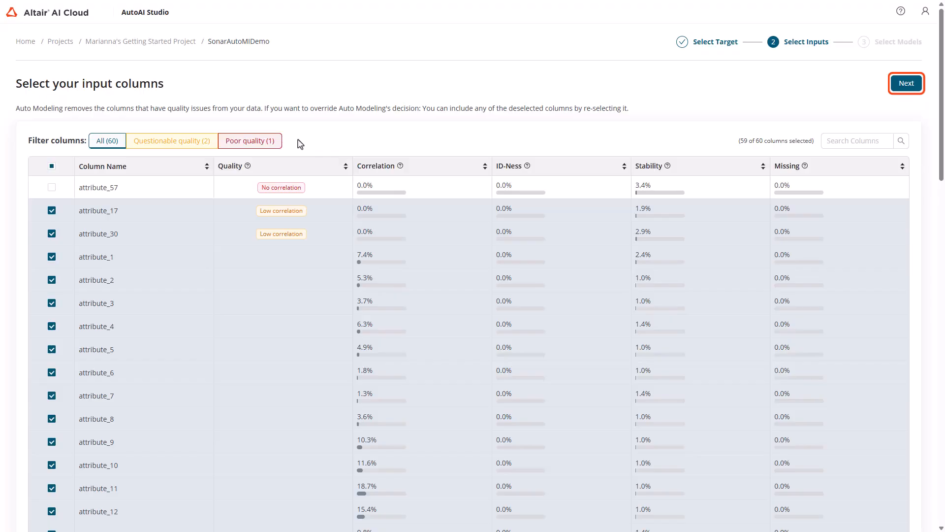
Keep the preselected input columns and run Auto Modeling with the Quick Prototyping approach
left_click(894, 87)
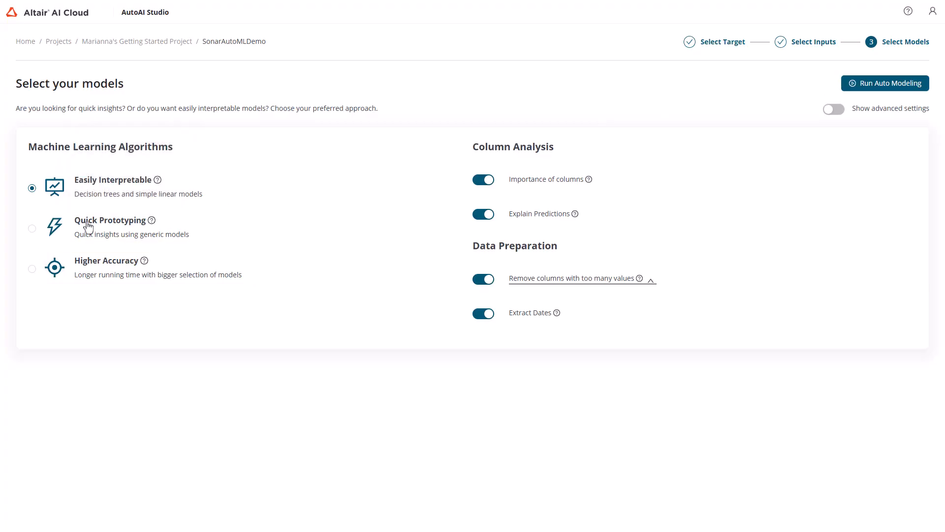
mouse_move(88, 227)
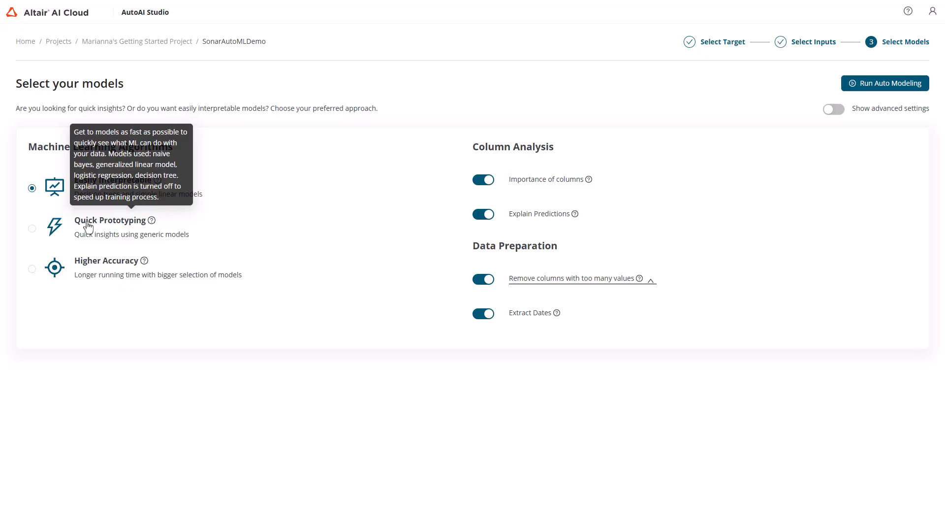
left_click(32, 228)
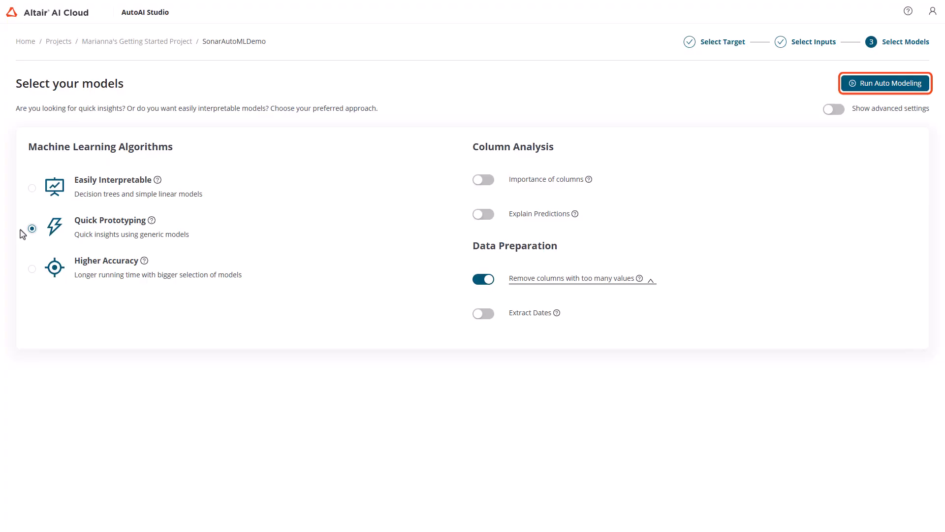
left_click(857, 88)
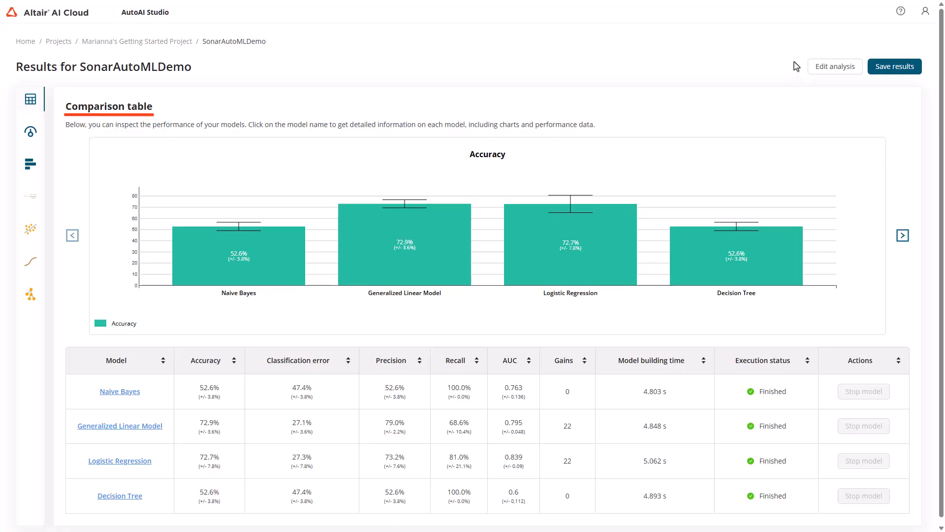
Compare the models across all comparison charts, from classification error, precision, recall and AUC to model building time
left_click(902, 235)
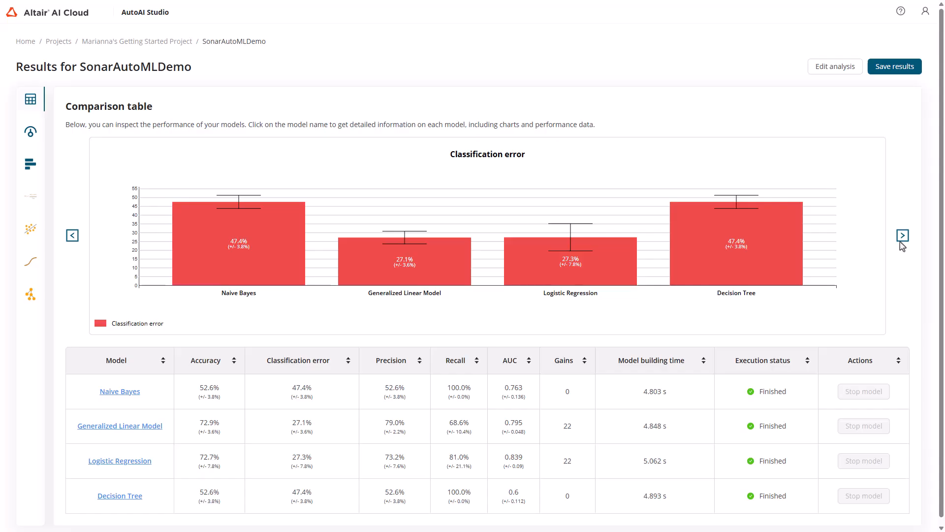
left_click(902, 235)
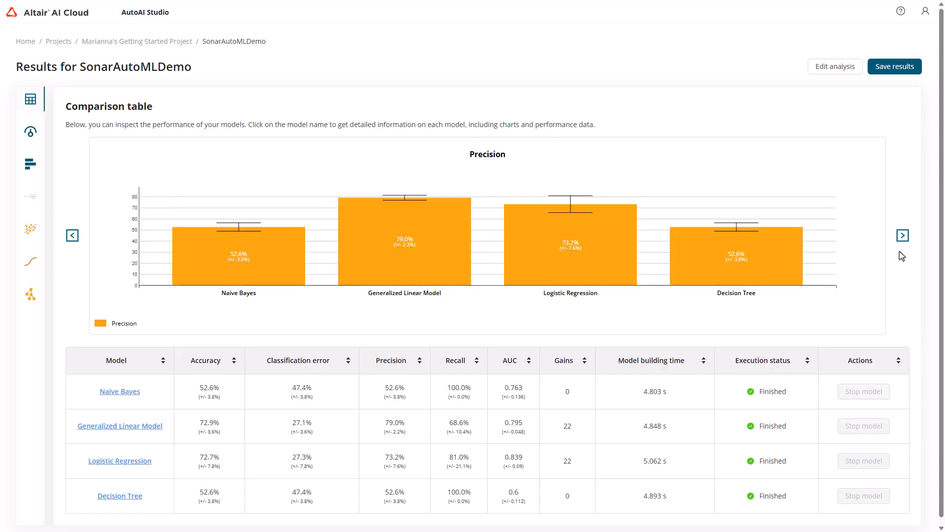
left_click(902, 236)
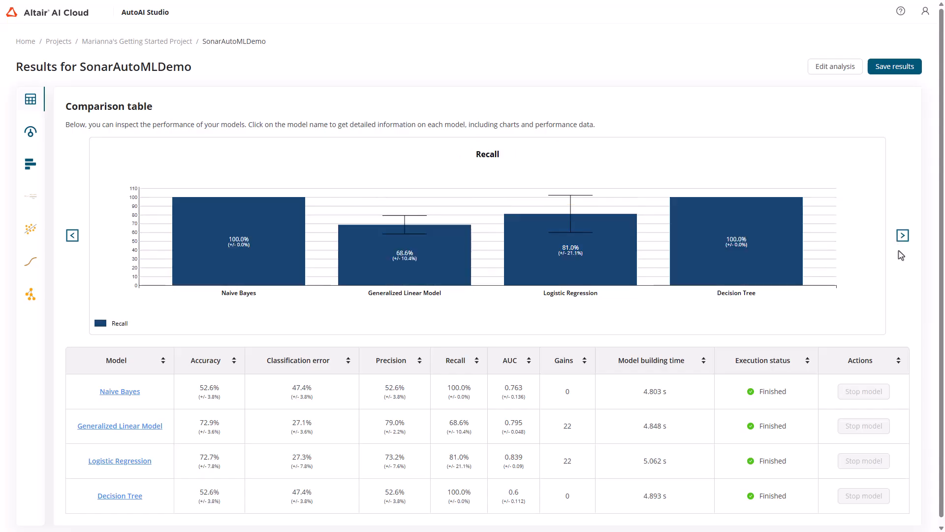
left_click(902, 236)
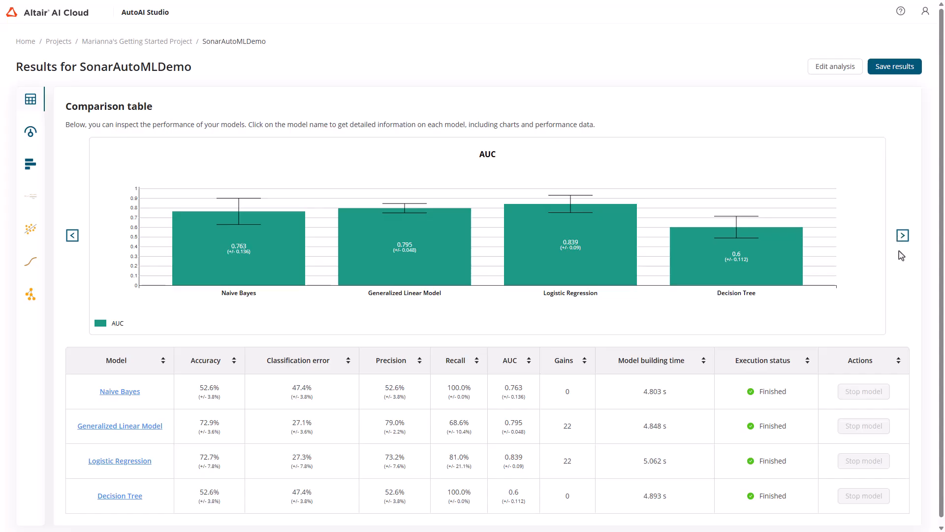
left_click(903, 237)
left_click(903, 237)
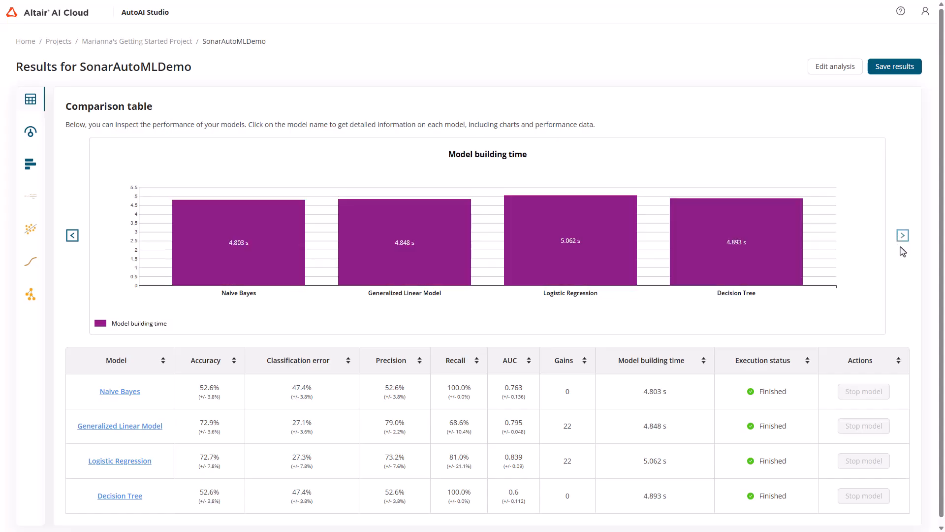
left_click(902, 238)
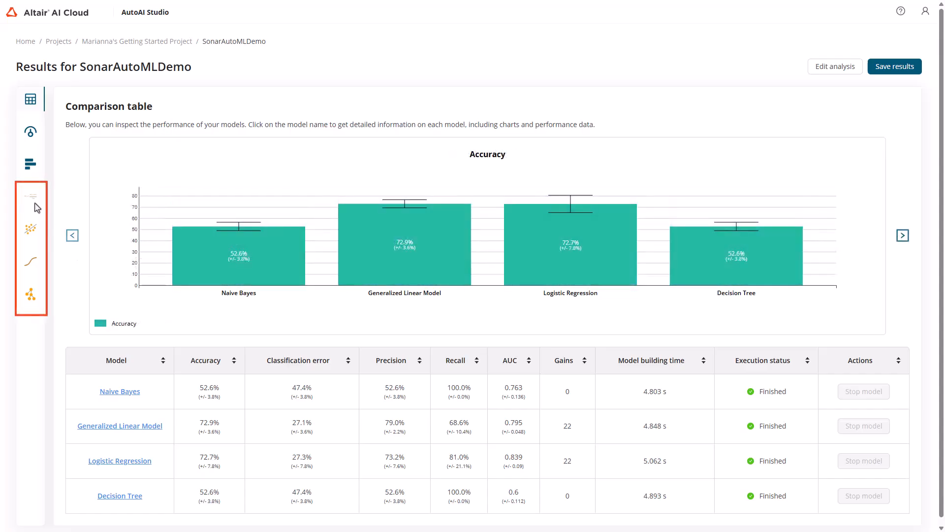
Examine the Naive Bayes model's detailed results, including its confusion matrix, ROC curve, gains and costs, and probability distribution
left_click(31, 199)
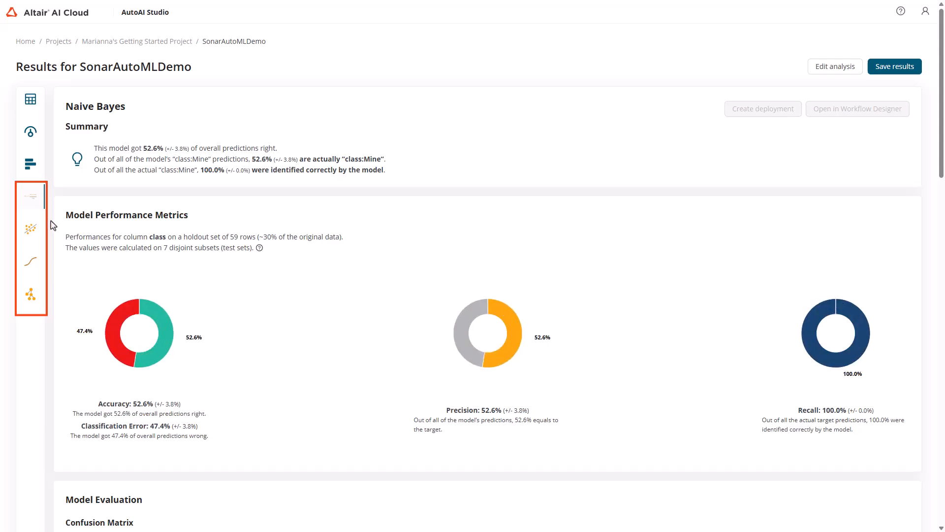
scroll(53, 226, "down", 3)
scroll(53, 225, "down", 5)
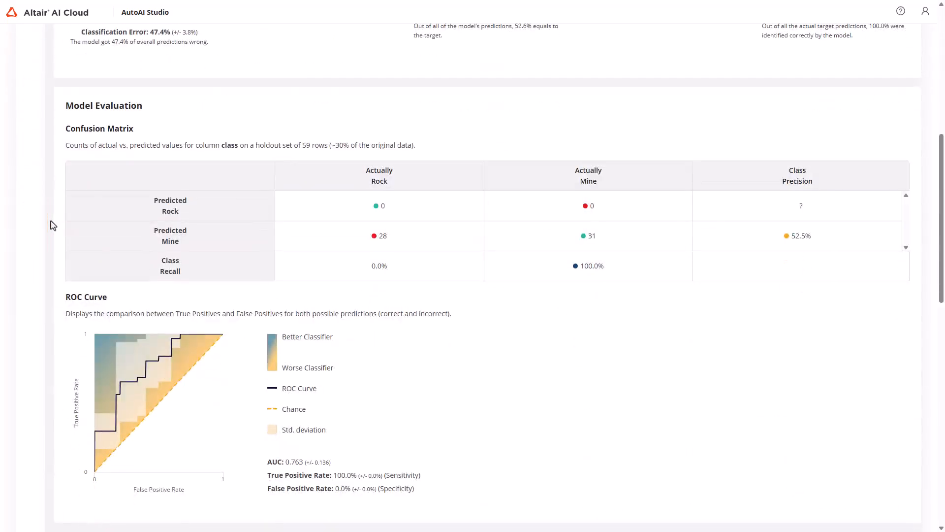
scroll(54, 226, "down", 8)
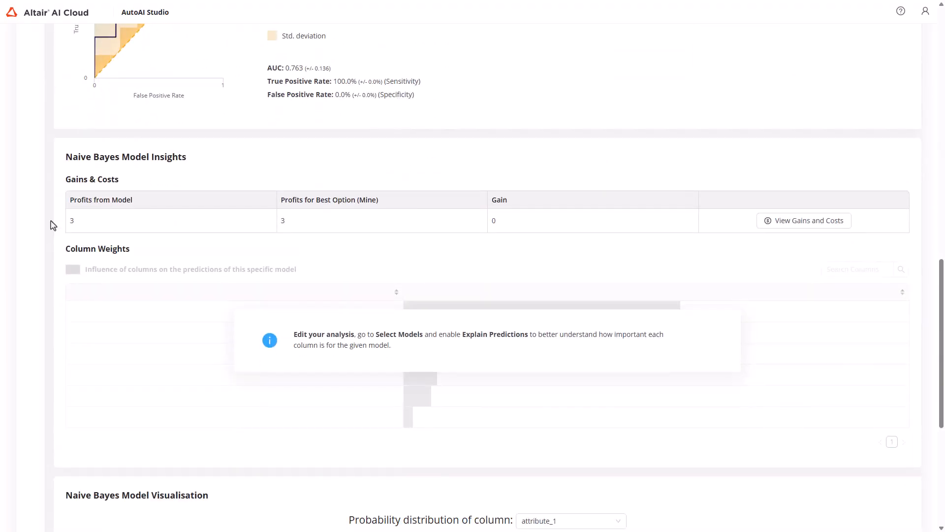
scroll(53, 225, "down", 5)
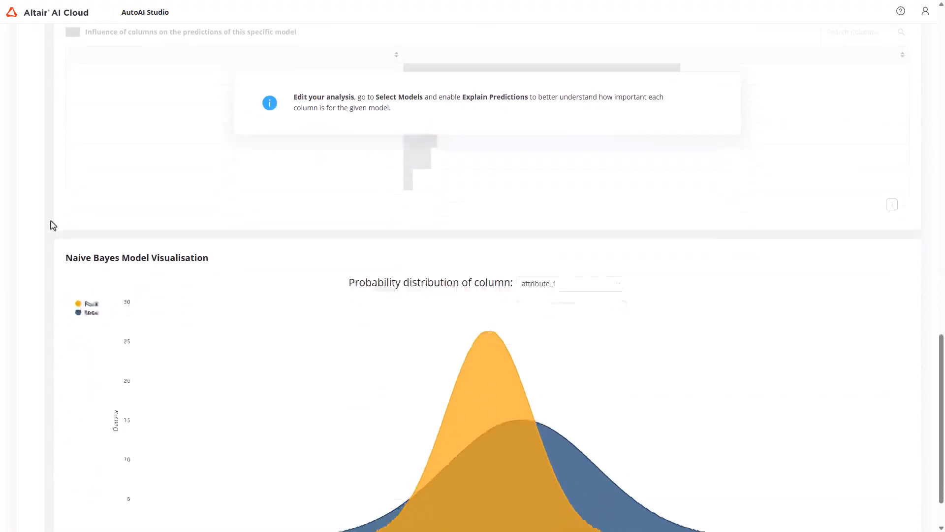
scroll(53, 225, "down", 1)
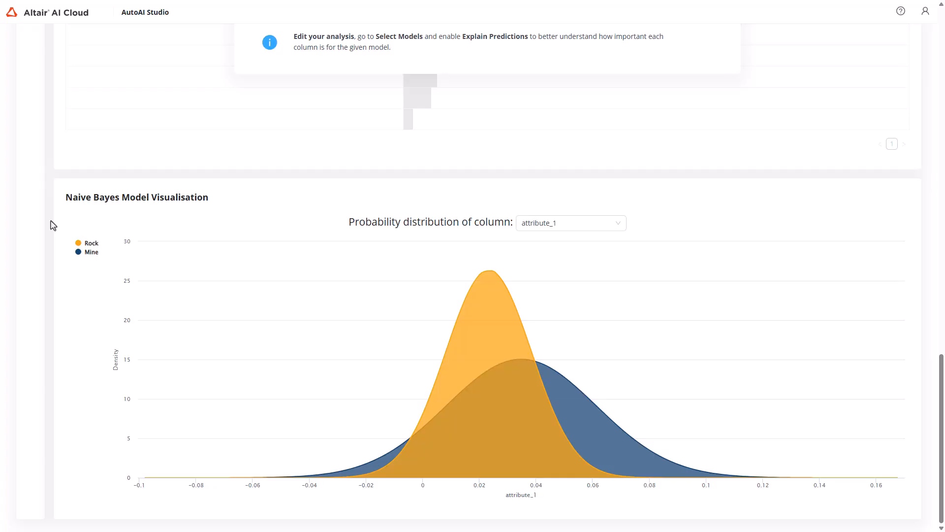
scroll(53, 225, "up", 20)
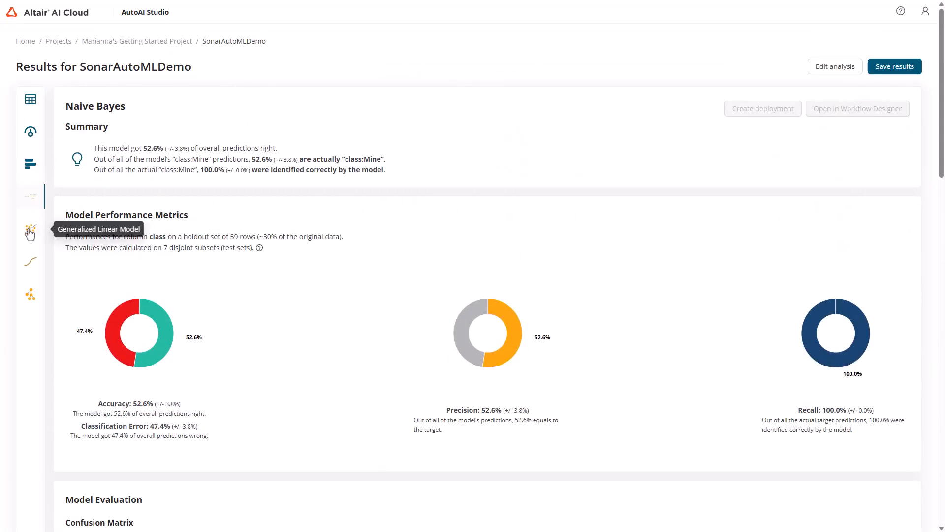
Review the summaries and performance metrics of the Generalized Linear Model, Logistic Regression and Decision Tree models
left_click(30, 230)
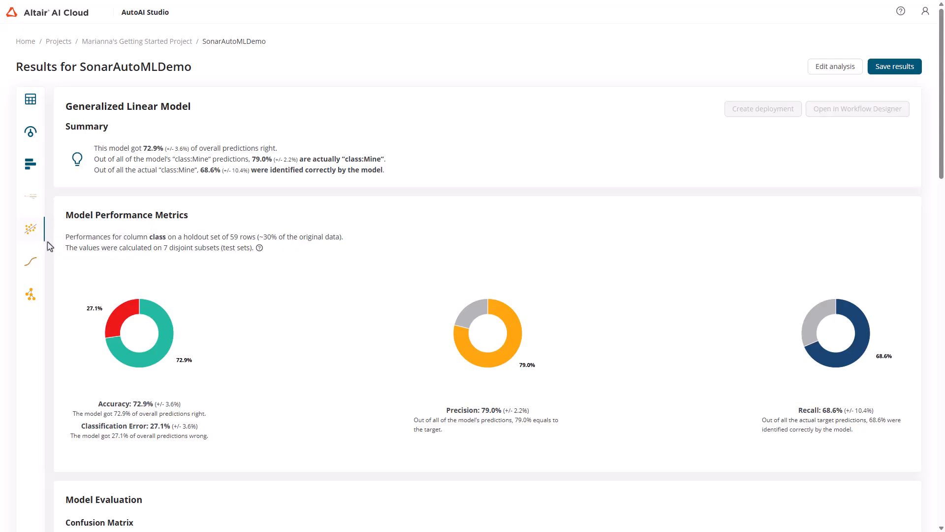
left_click(35, 262)
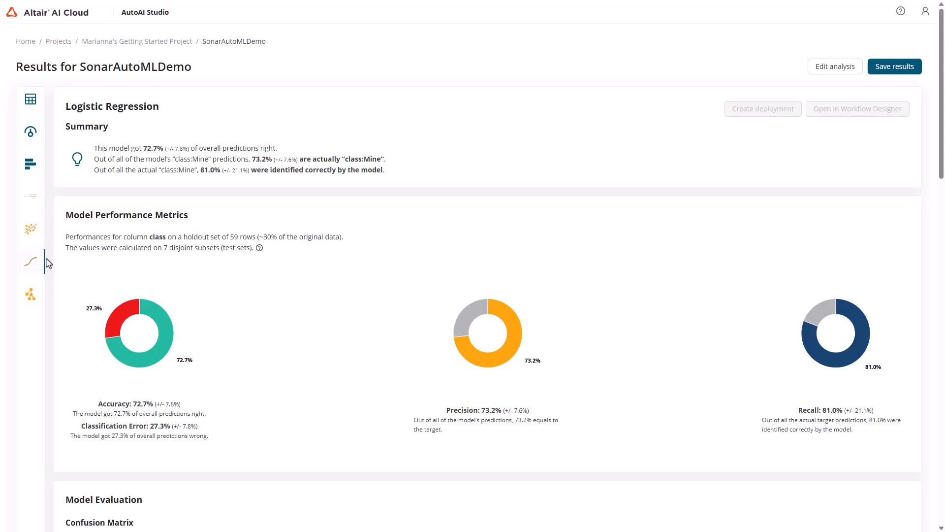
left_click(31, 293)
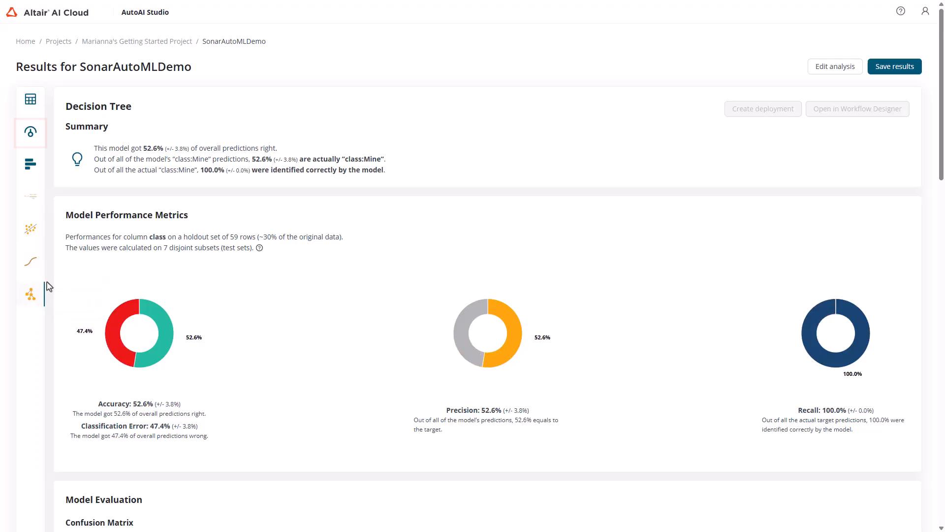
Open the Model Simulator and save the latest analysis results so that the simulator can be used
left_click(31, 134)
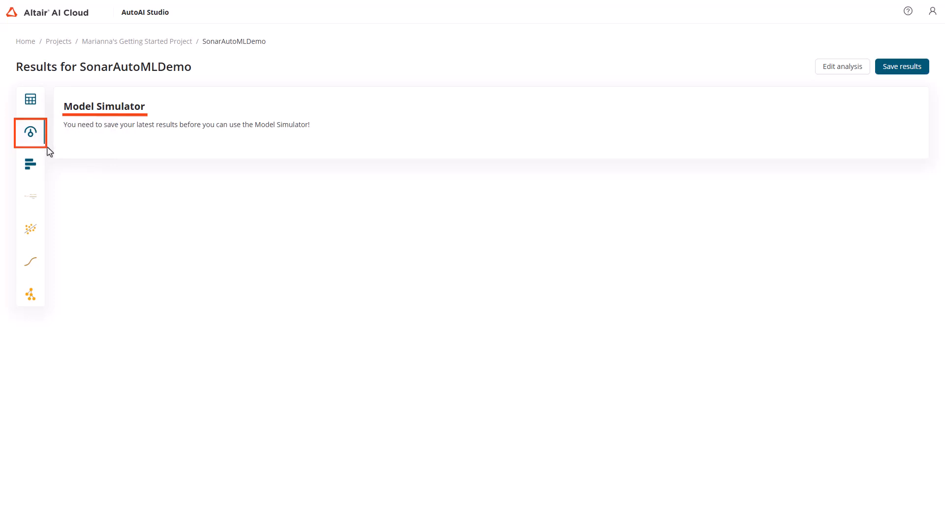
left_click(914, 68)
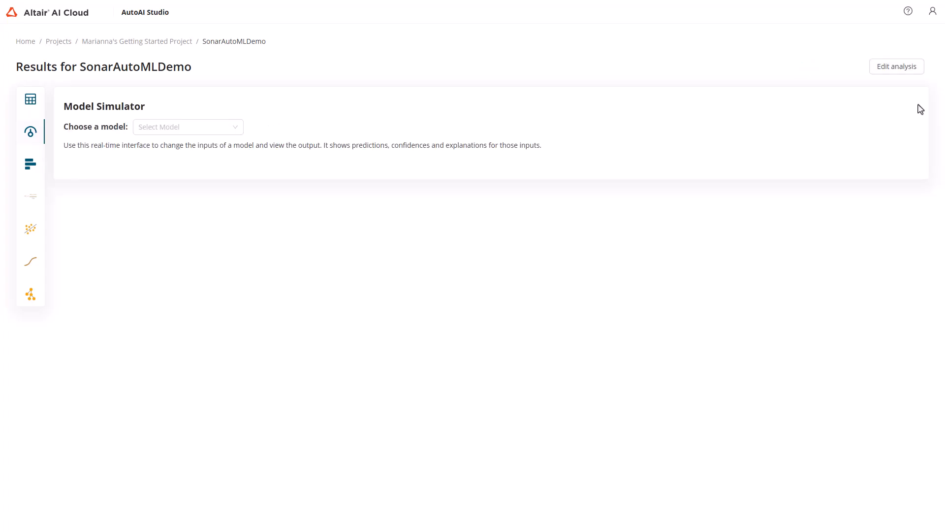
Simulate the Naive Bayes model with attribute_1 at 0.04, attribute_10 at 0.48 and attribute_11 at 0.10
left_click(235, 129)
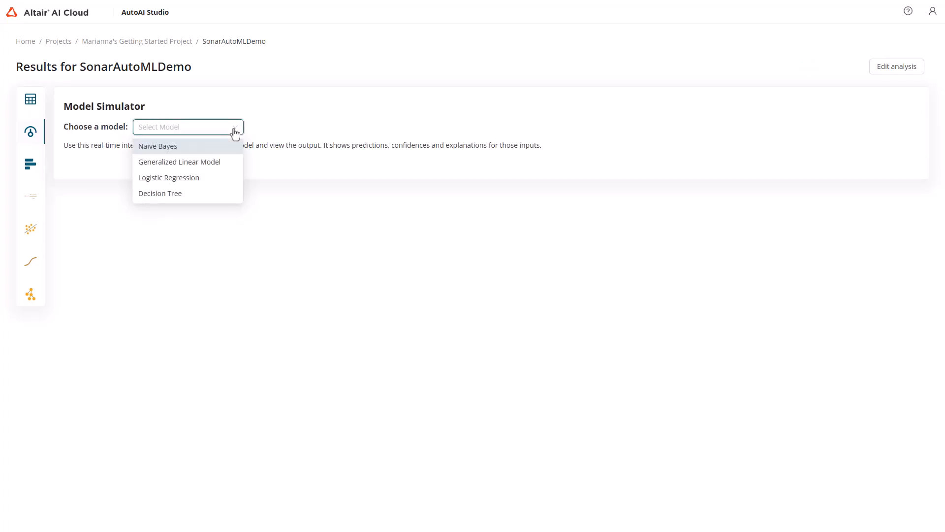
left_click(230, 147)
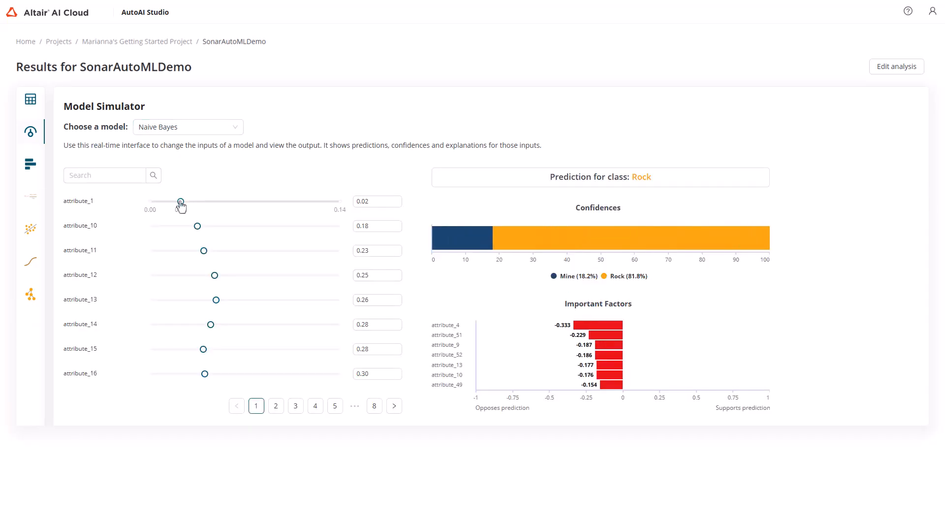
left_click_drag(182, 201, 277, 226)
left_click_drag(204, 251, 170, 250)
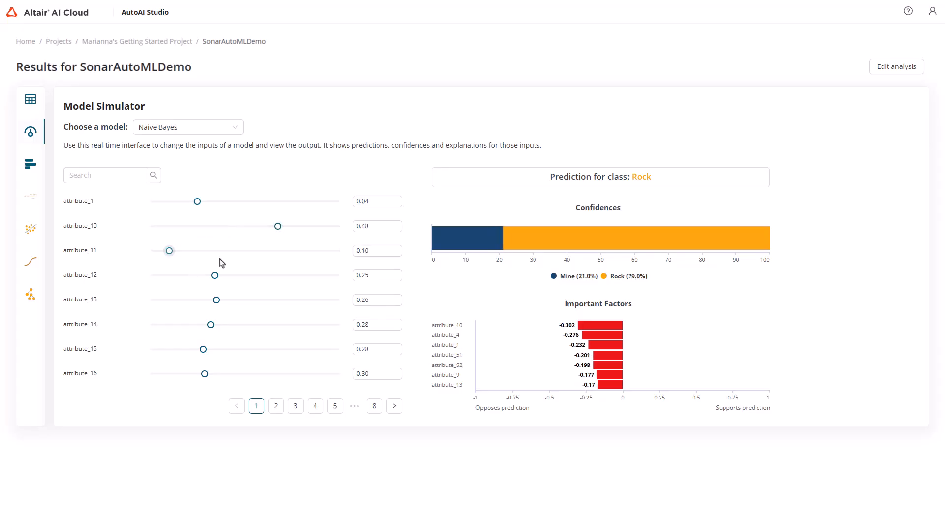
Simulate the Generalized Linear Model with attribute_1 at 0.04, attribute_10 at 0.47 and attribute_11 at 0.14
left_click(232, 129)
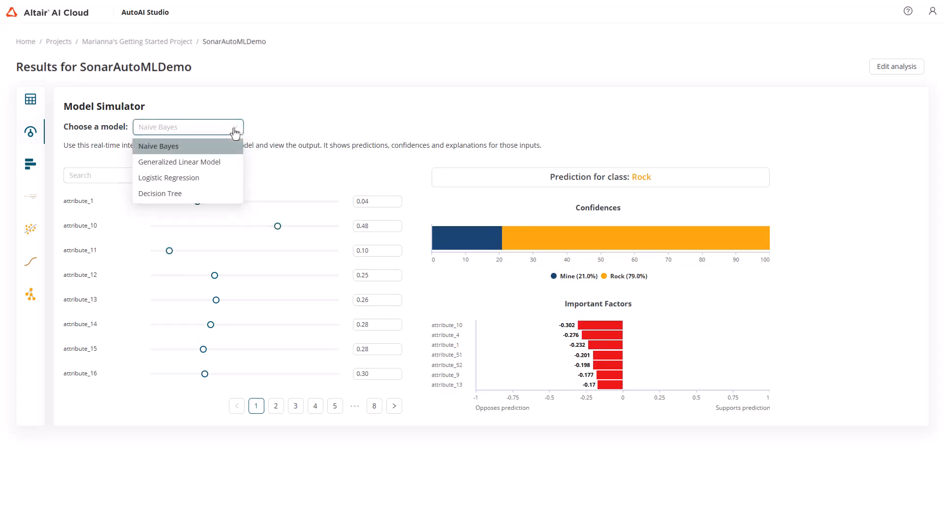
left_click(224, 162)
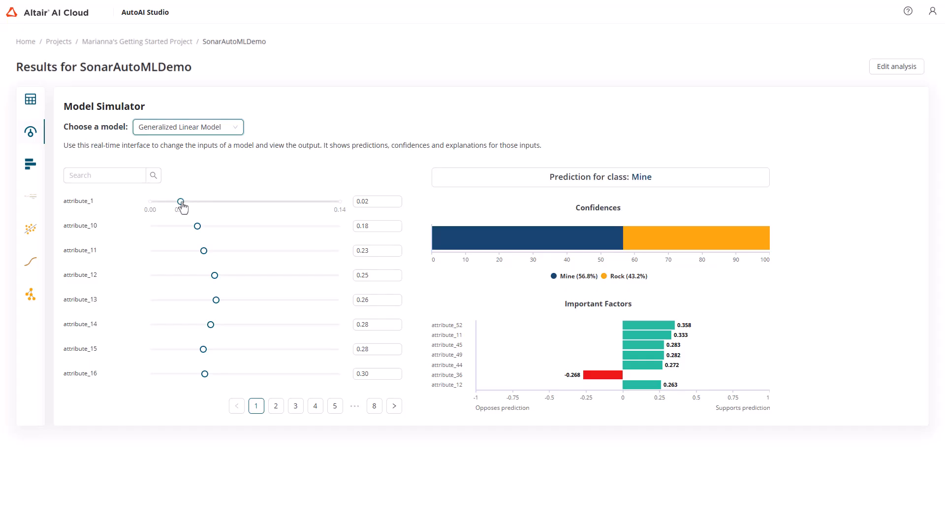
left_click_drag(182, 202, 274, 226)
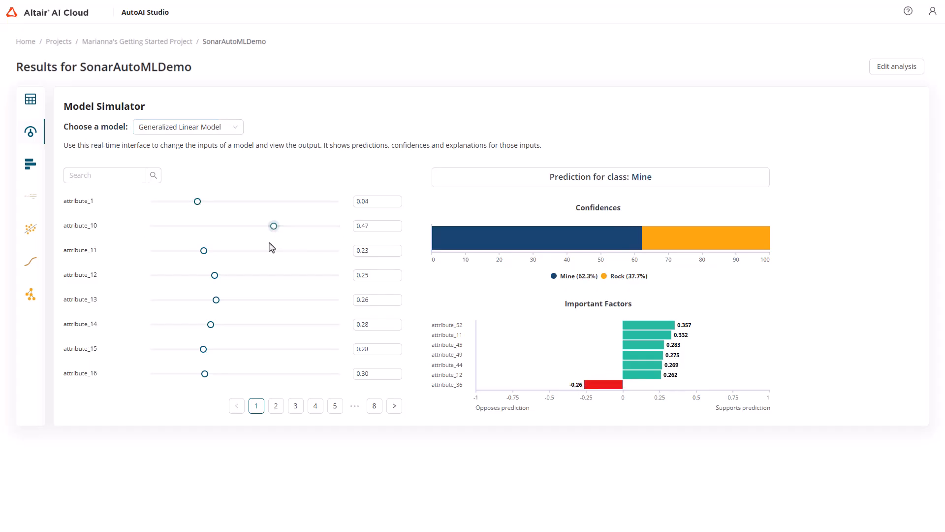
left_click_drag(204, 251, 179, 251)
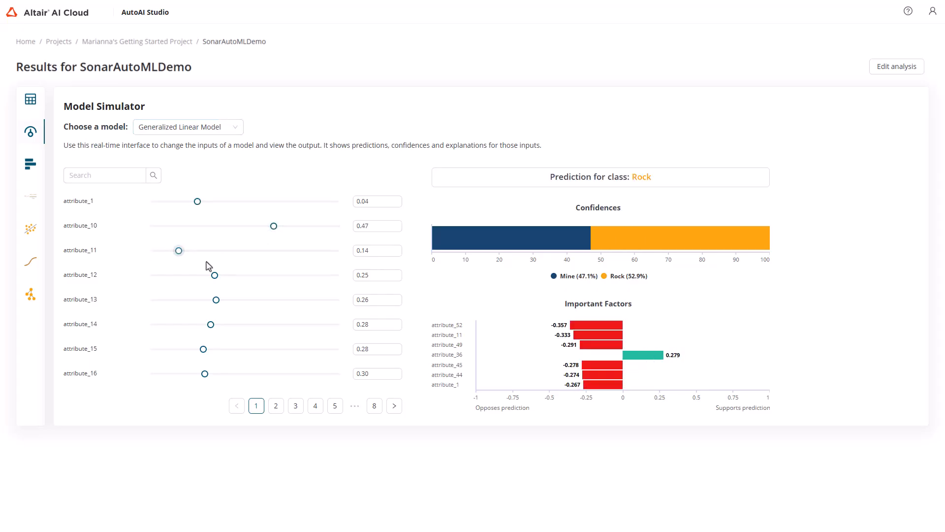